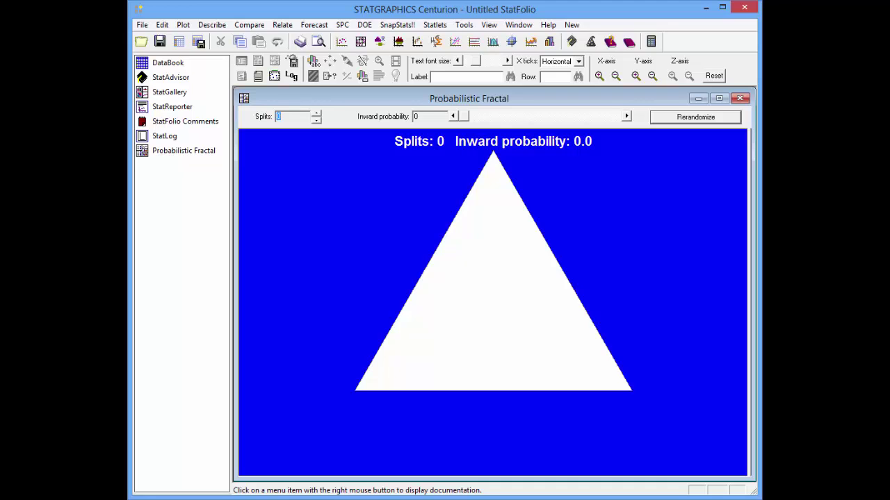
left_click(317, 114)
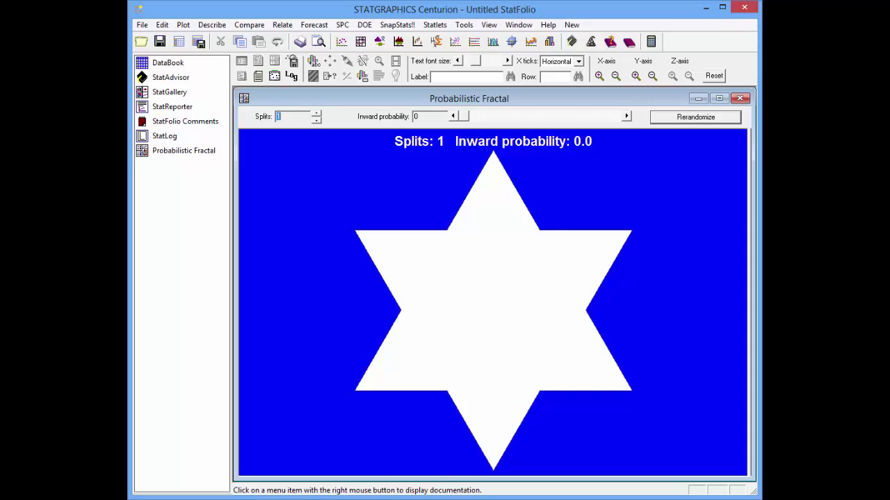
left_click(315, 113)
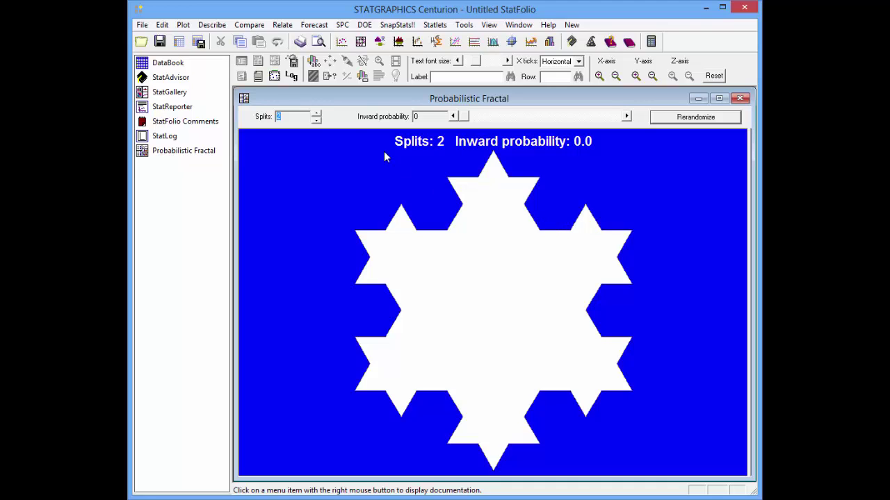
left_click(317, 114)
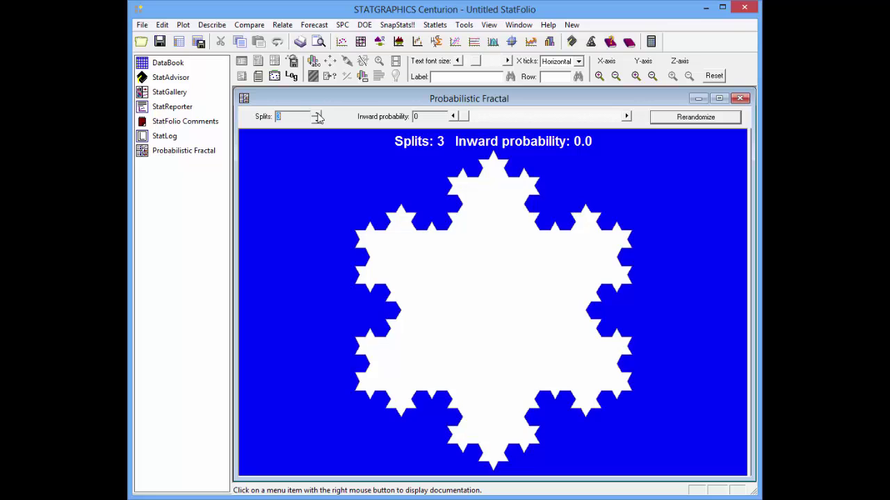
left_click(317, 114)
left_click(317, 114)
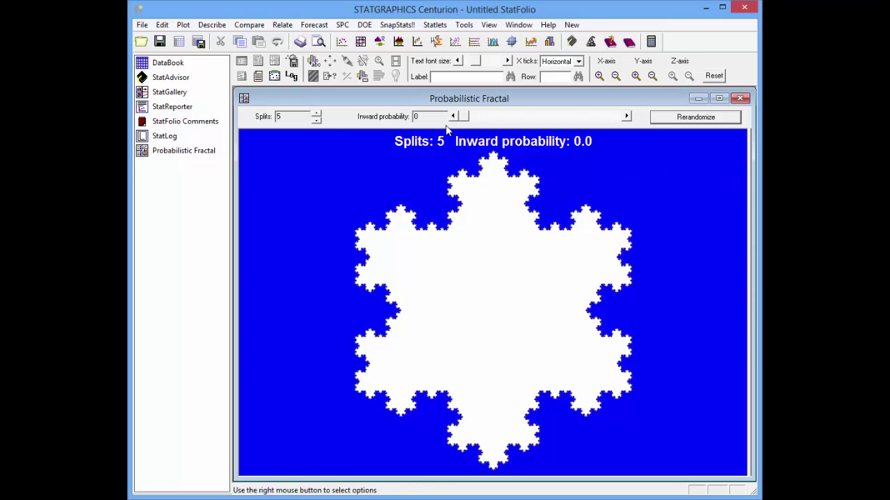
left_click(317, 120)
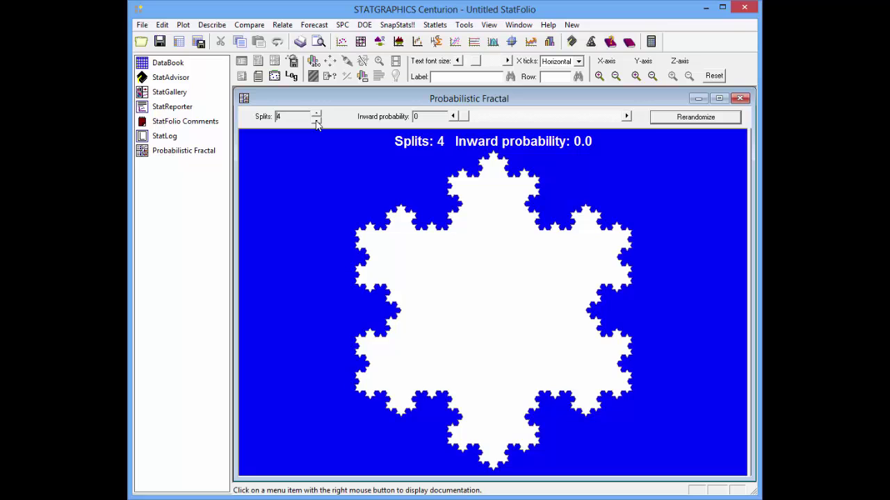
left_click(317, 120)
left_click(317, 120)
left_click(317, 120)
left_click(317, 121)
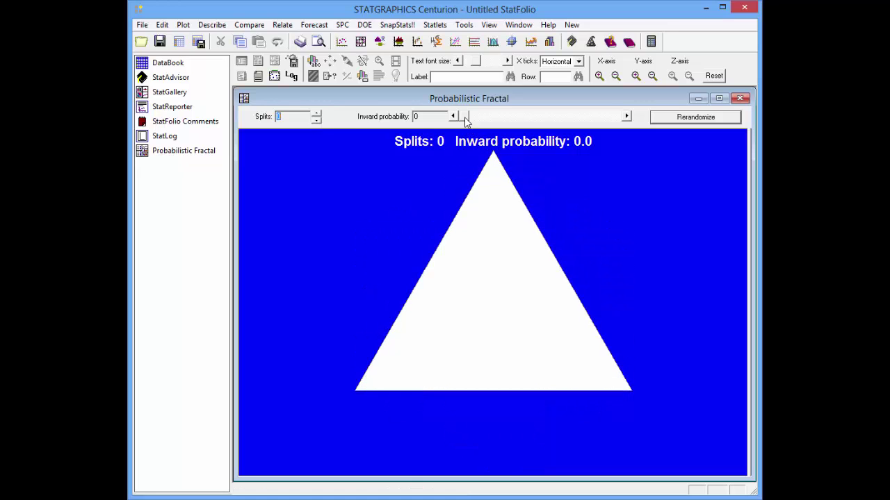
Step: Set the inward probability to 1.0 and raise Splits from 0 to 5
left_click_drag(466, 121, 622, 130)
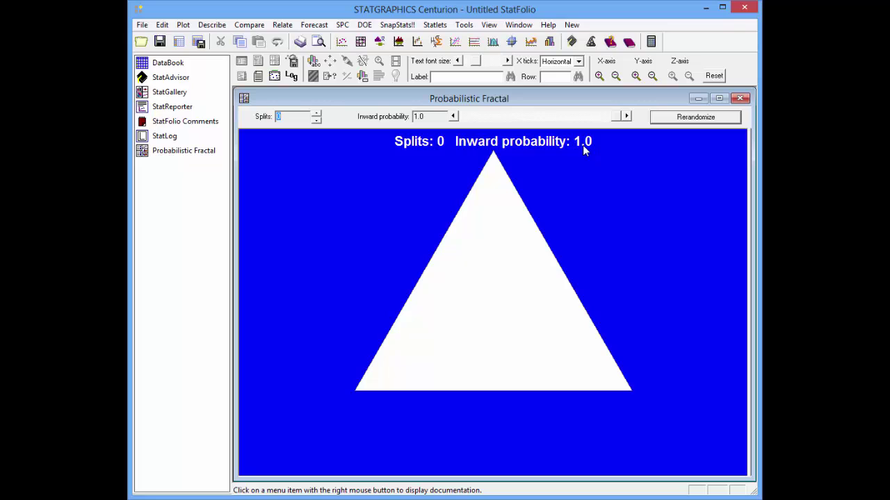
left_click(317, 114)
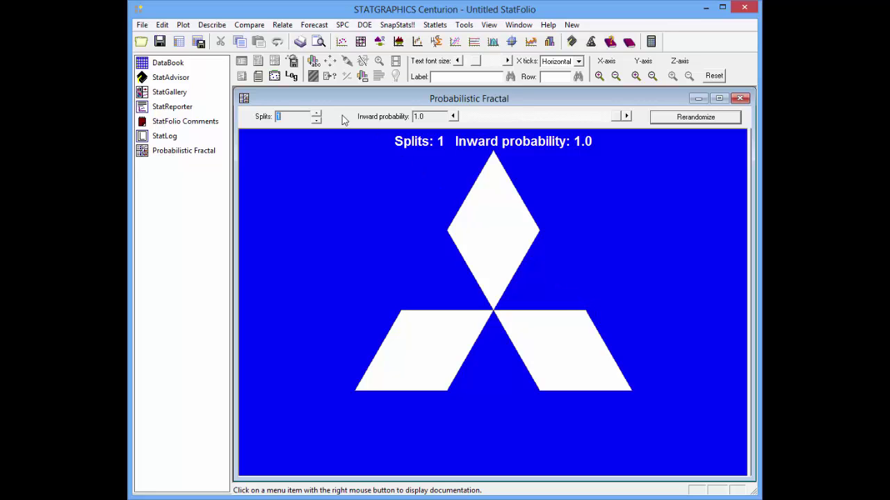
left_click(317, 114)
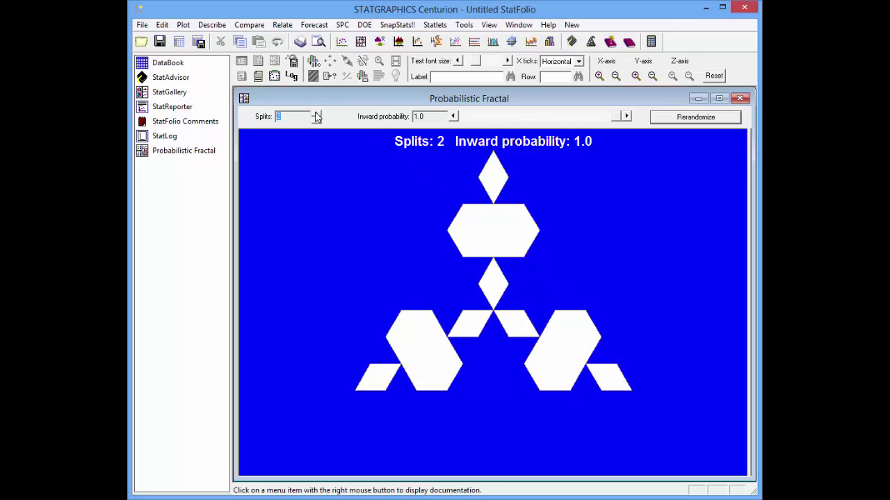
left_click(316, 114)
left_click(316, 114)
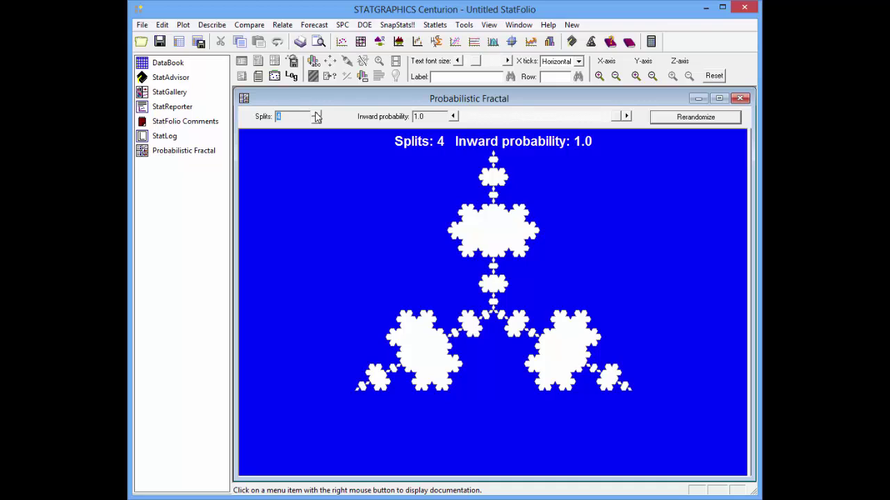
left_click(317, 114)
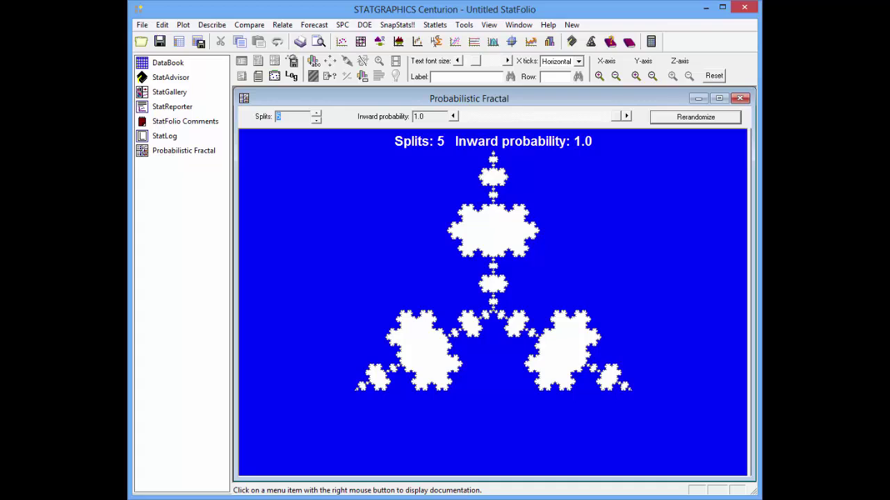
key("Return")
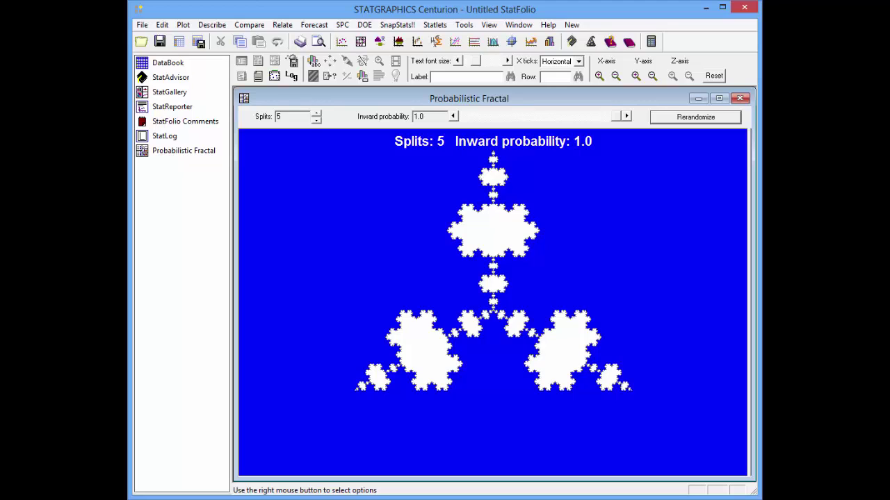
Step: Lower Splits from 5 back to 0, leaving a plain triangle
left_click(316, 120)
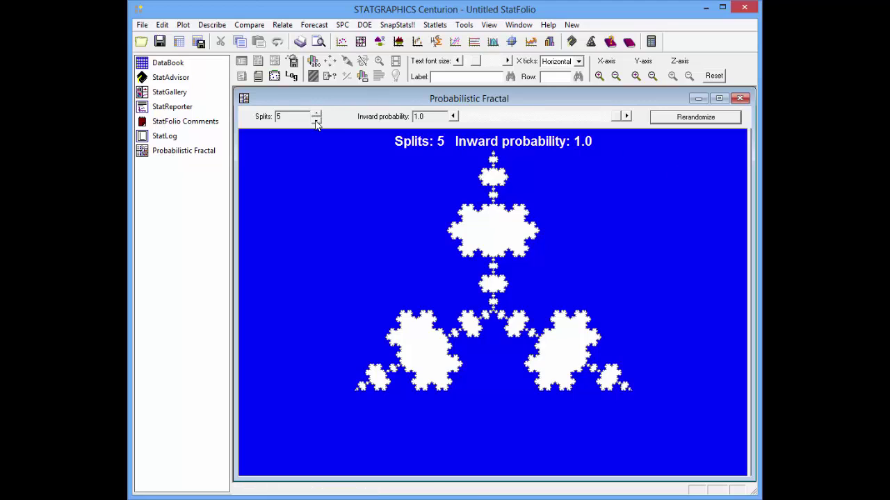
left_click(316, 120)
left_click(316, 120)
left_click(317, 120)
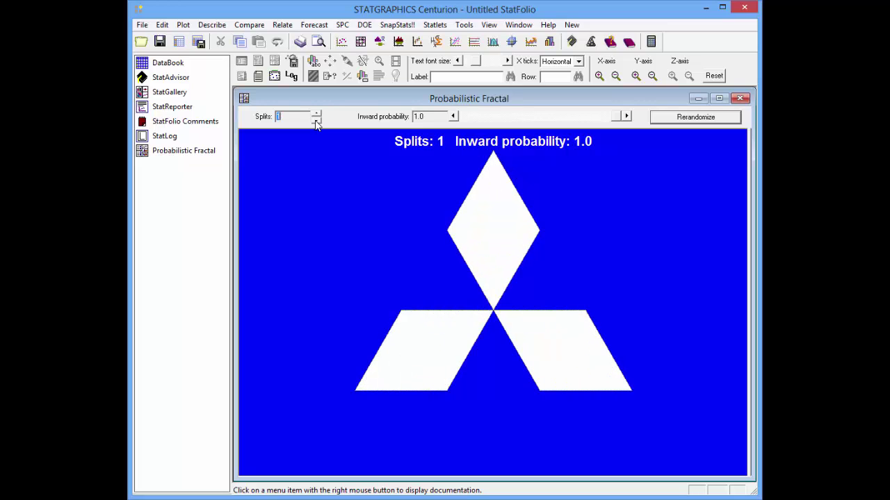
left_click(316, 121)
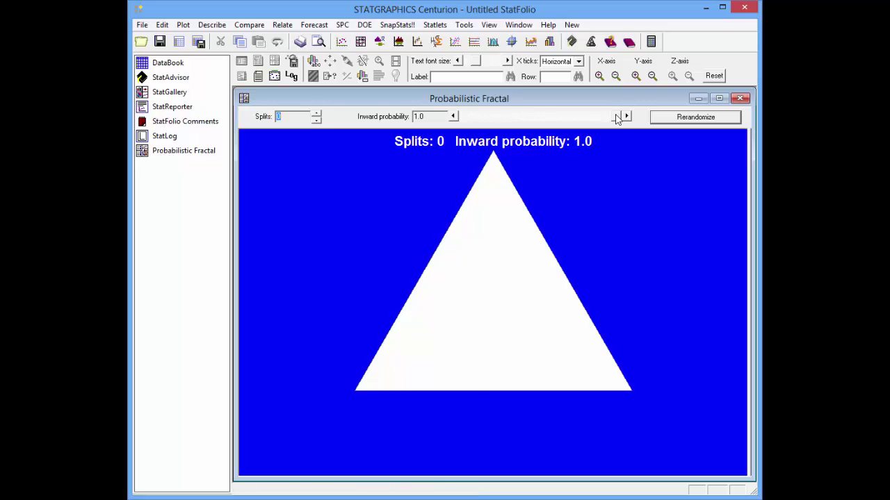
Step: Lower the inward probability from 1.0 to 0.5 and raise Splits from 0 to 5
left_click_drag(616, 119, 541, 122)
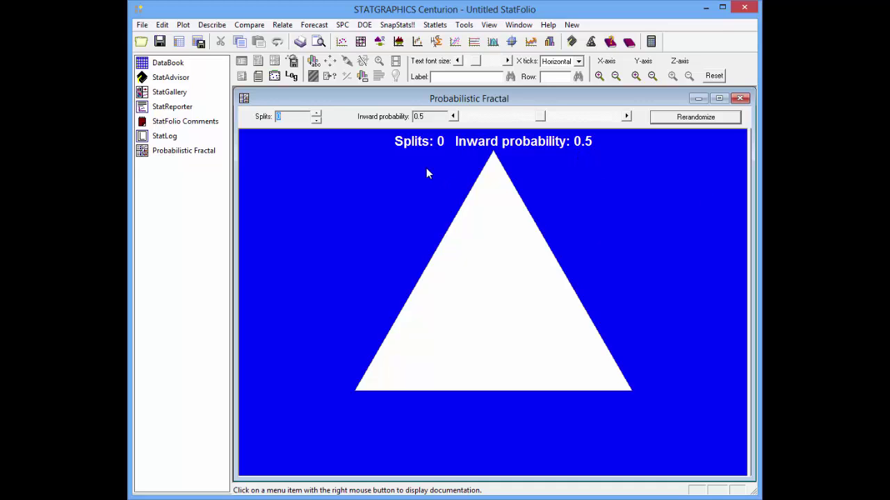
left_click(317, 114)
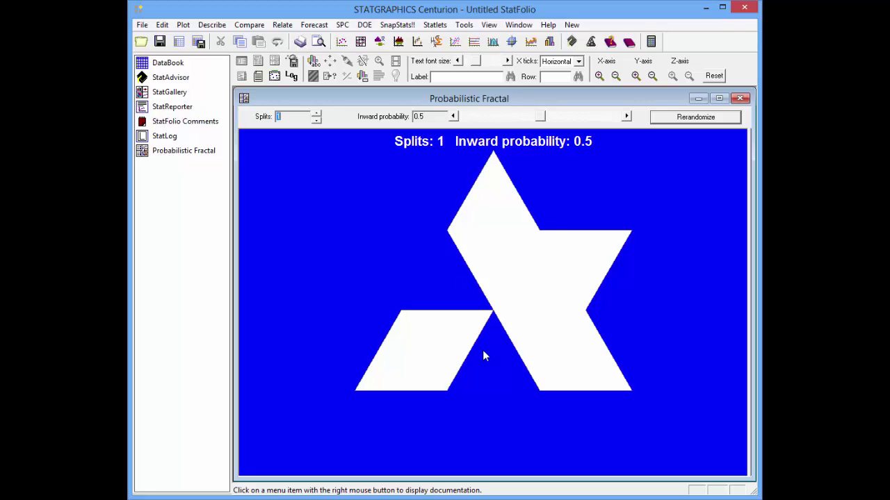
left_click(317, 115)
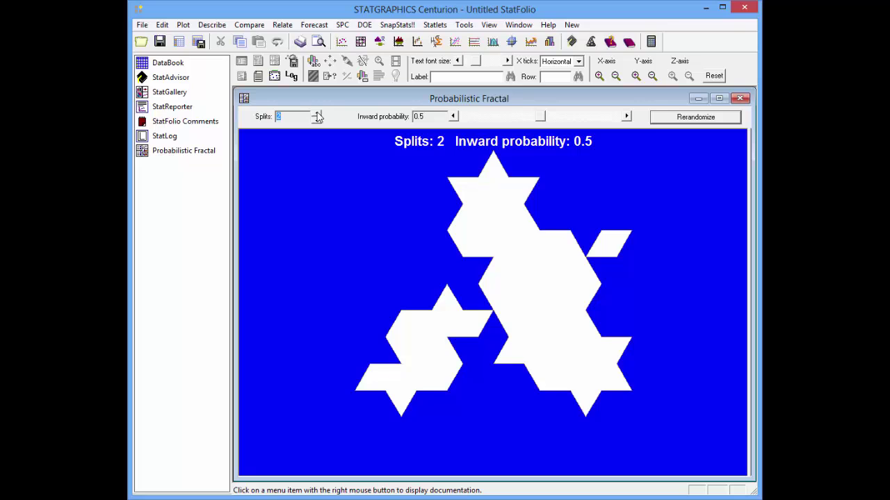
left_click(317, 115)
left_click(317, 116)
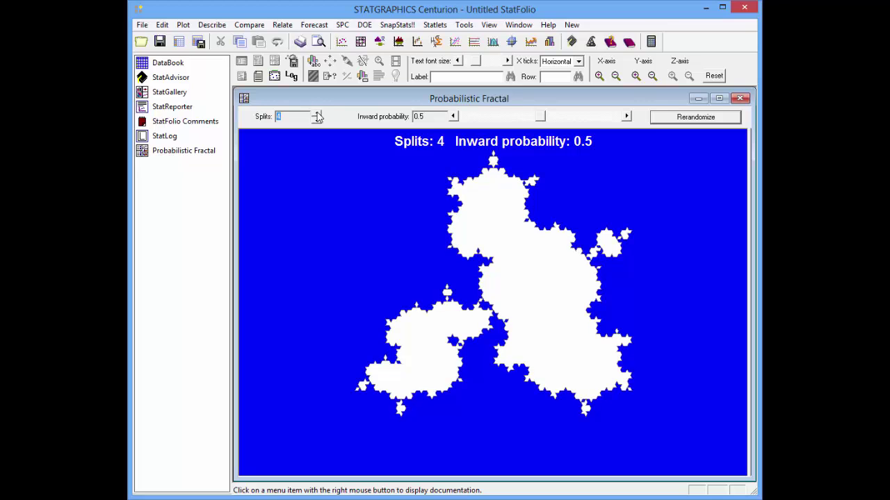
left_click(317, 115)
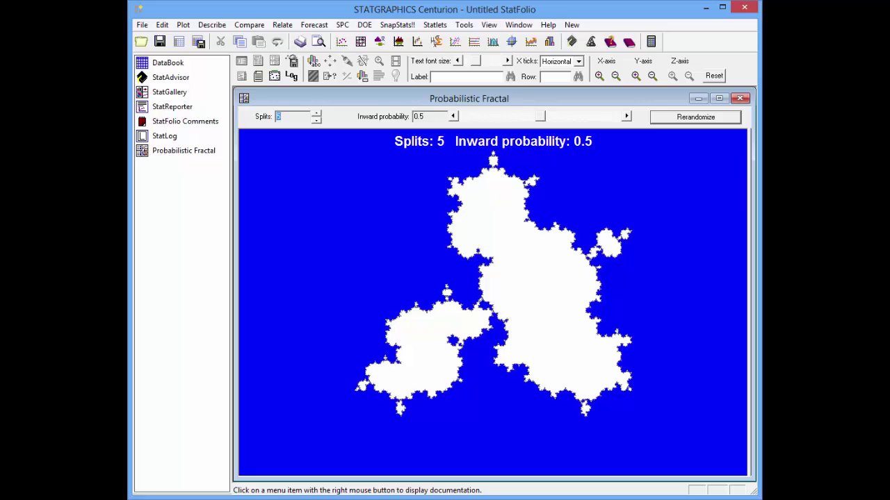
Step: Rerandomize the 5-split, 0.5-probability fractal repeatedly to view new random shapes
left_click(704, 120)
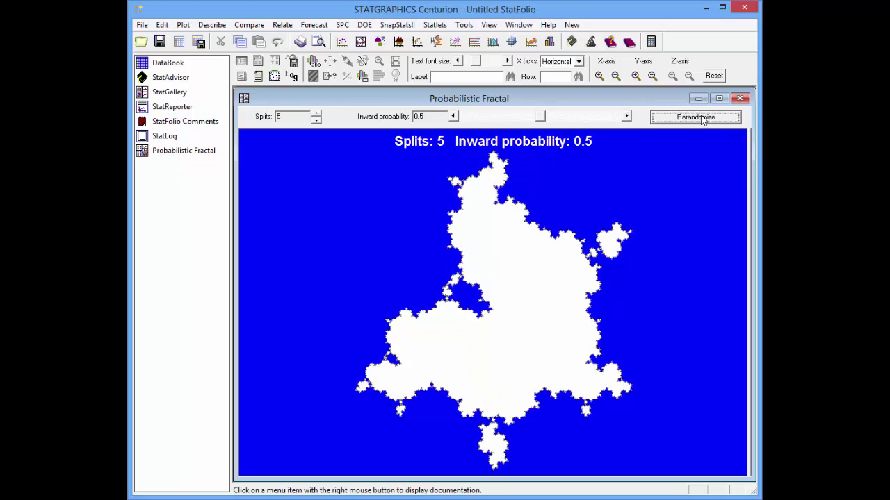
left_click(703, 119)
left_click(703, 120)
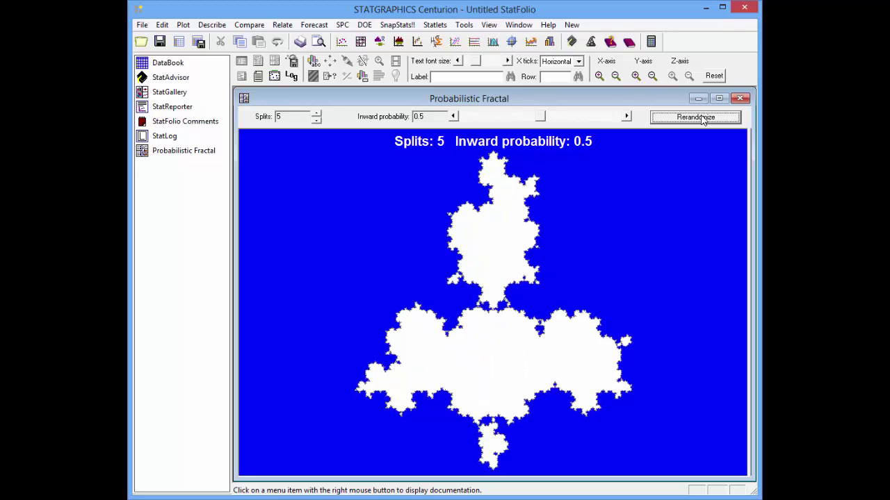
left_click(703, 120)
left_click(703, 120)
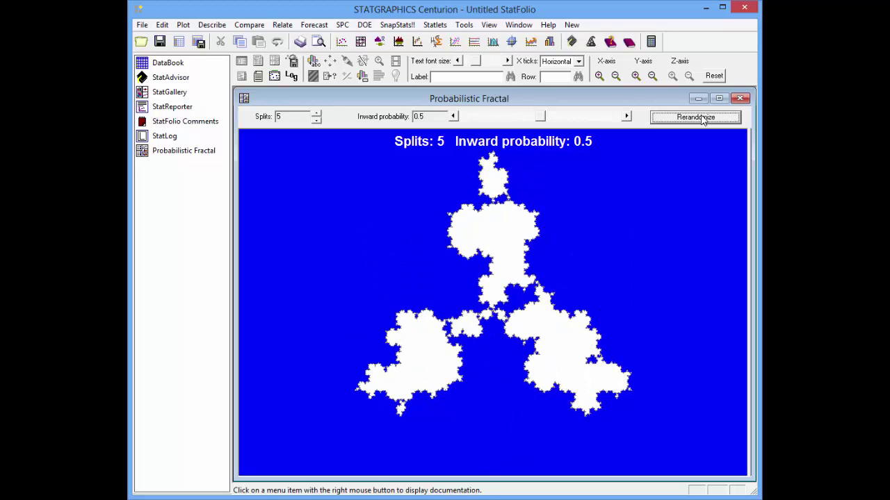
left_click(704, 120)
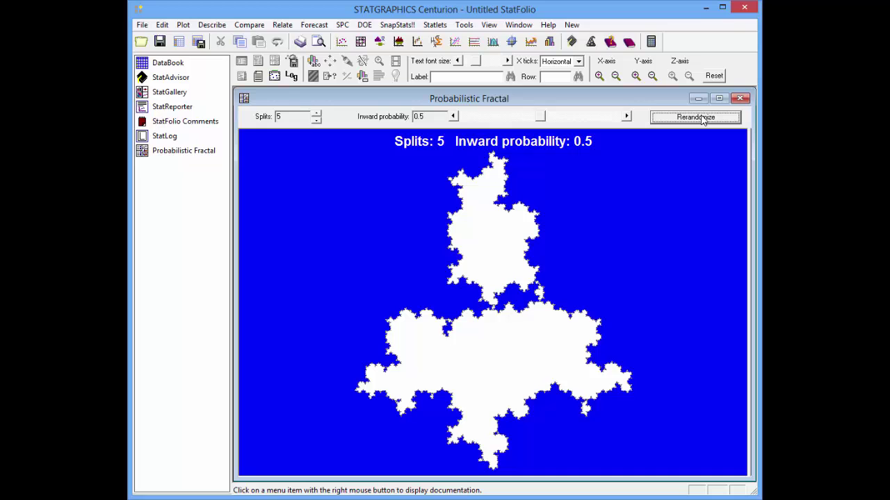
left_click(704, 118)
left_click(704, 118)
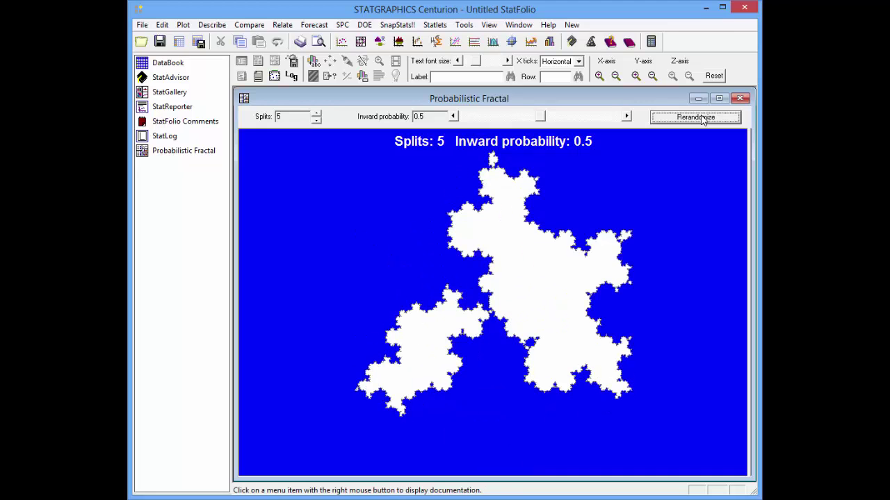
left_click(704, 118)
left_click(703, 119)
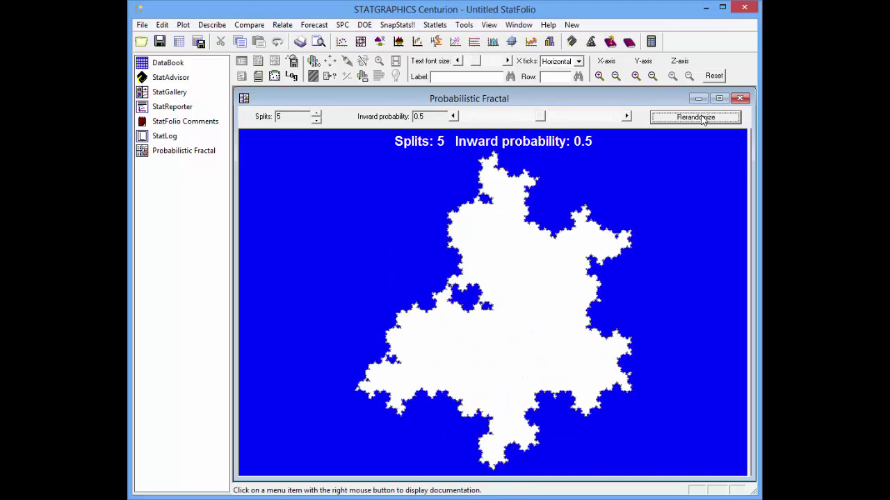
left_click(704, 118)
left_click(703, 118)
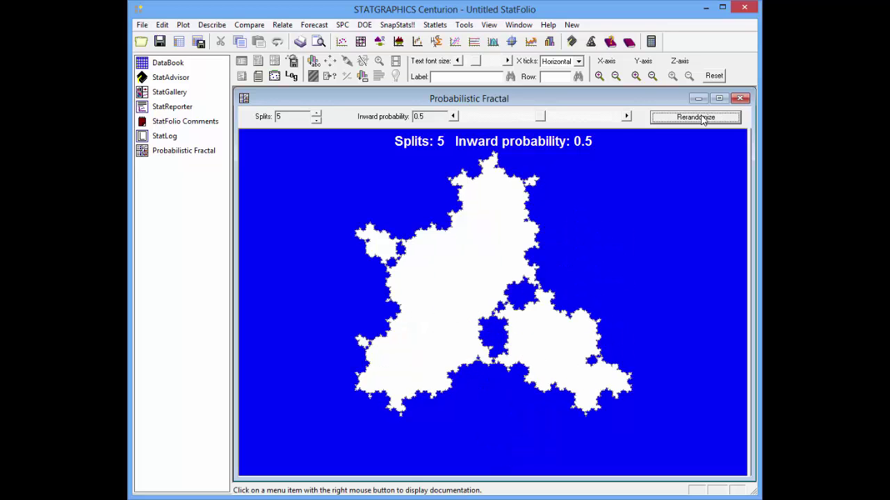
left_click(703, 118)
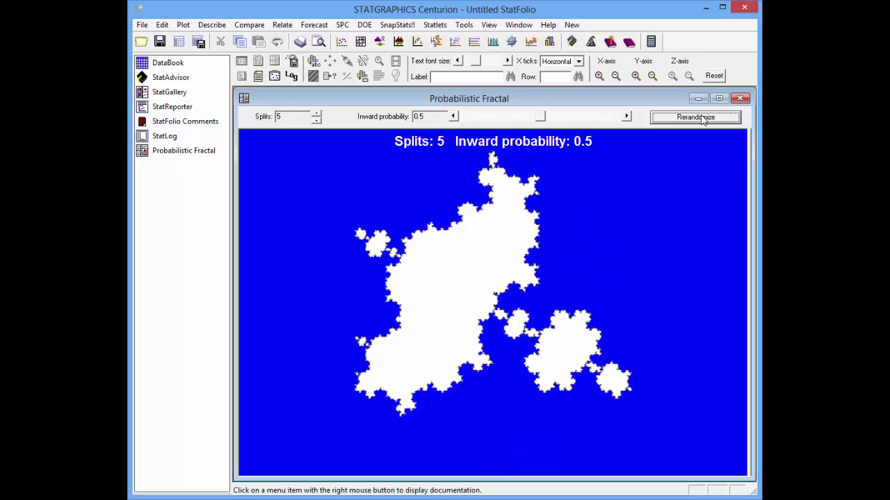
left_click(703, 119)
left_click(703, 118)
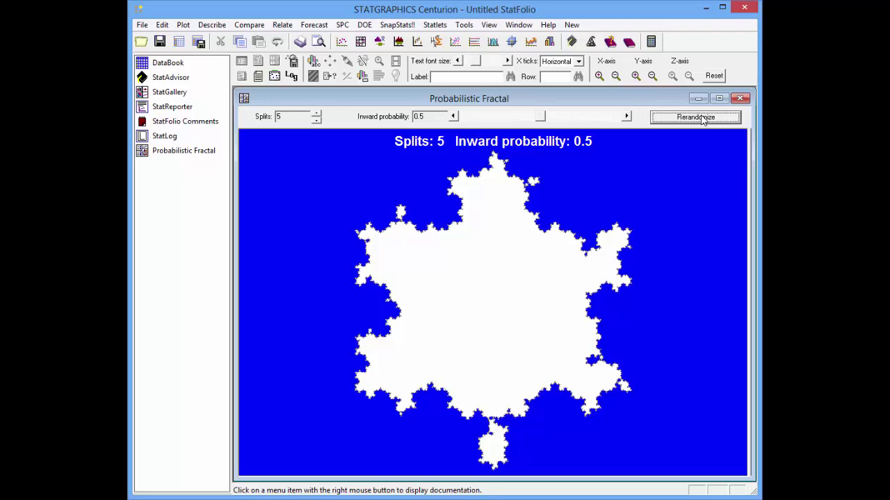
left_click(703, 118)
left_click(703, 118)
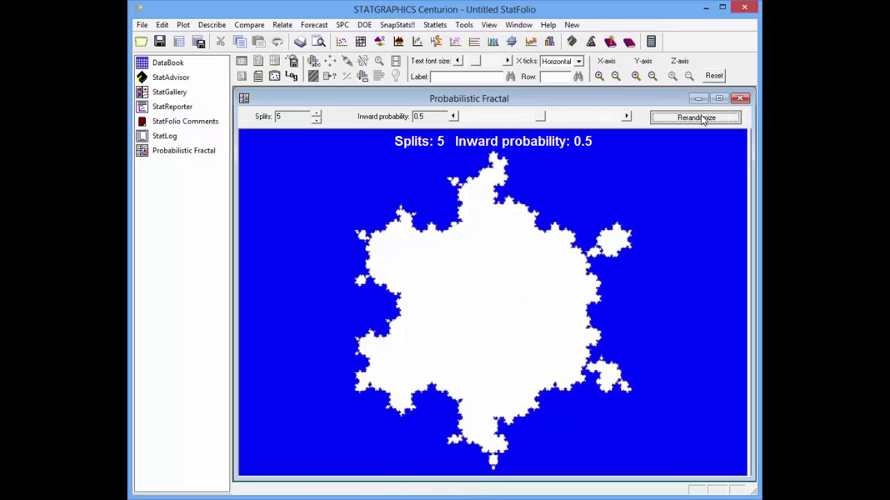
left_click(704, 118)
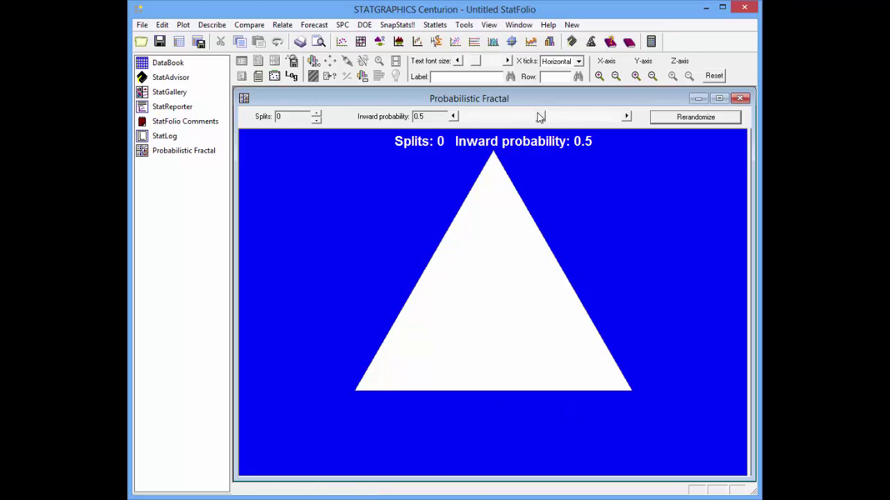
Step: Lower the inward probability from 0.5 to 0.1
left_click_drag(538, 115, 486, 116)
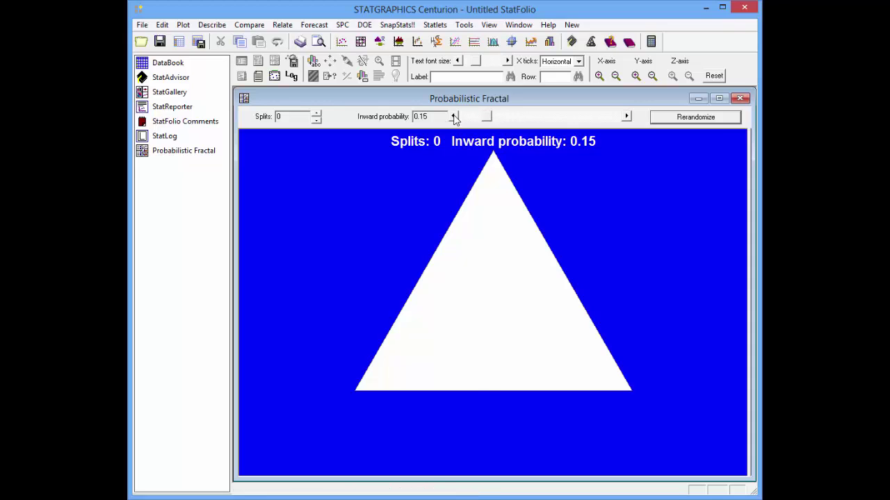
left_click(453, 116)
left_click(454, 116)
left_click(453, 116)
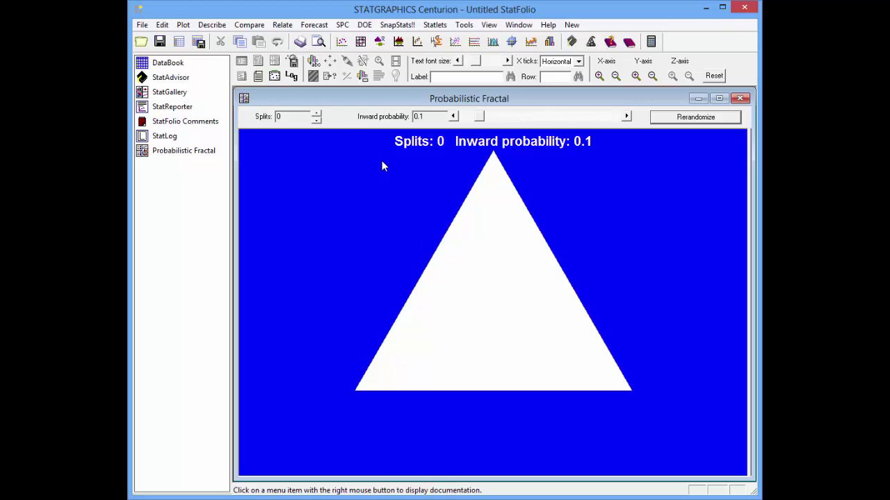
Step: Raise Splits one at a time up to 5
left_click(316, 115)
left_click(317, 115)
left_click(317, 114)
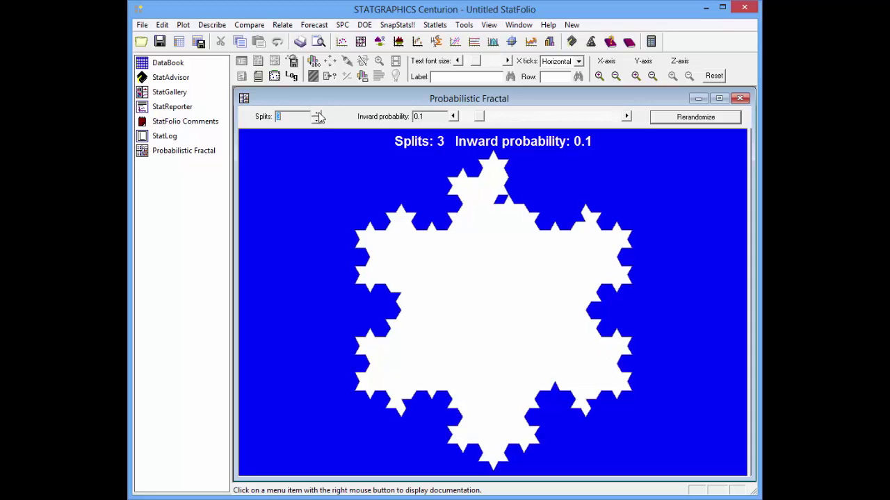
left_click(317, 114)
left_click(317, 114)
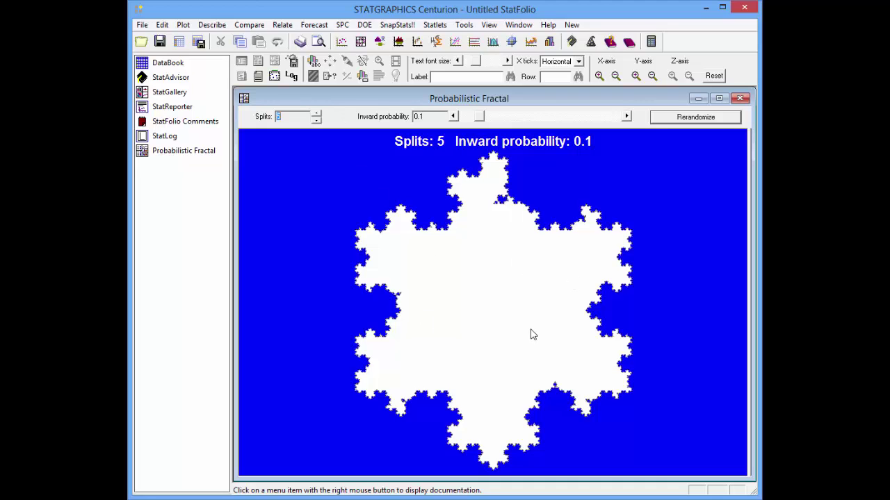
Step: Rerandomize the 0.1-probability snowflake several times to compare random versions
left_click(693, 121)
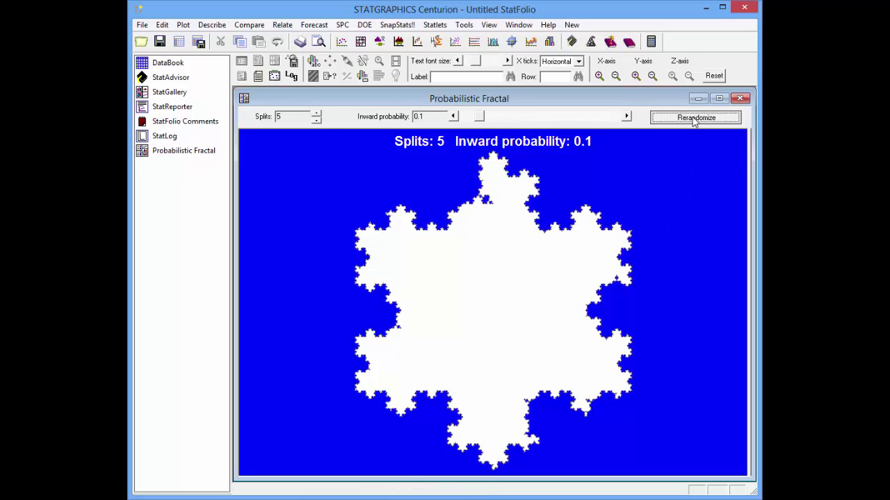
left_click(693, 122)
left_click(693, 122)
left_click(693, 121)
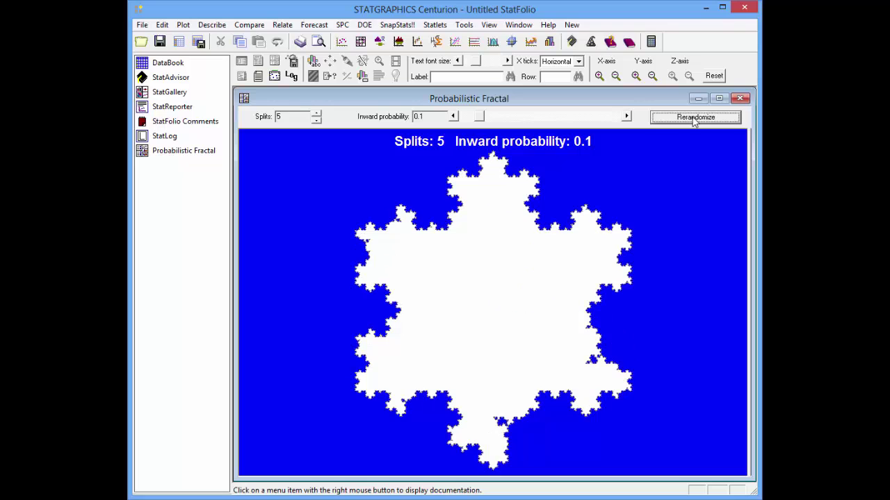
left_click(693, 121)
left_click(693, 122)
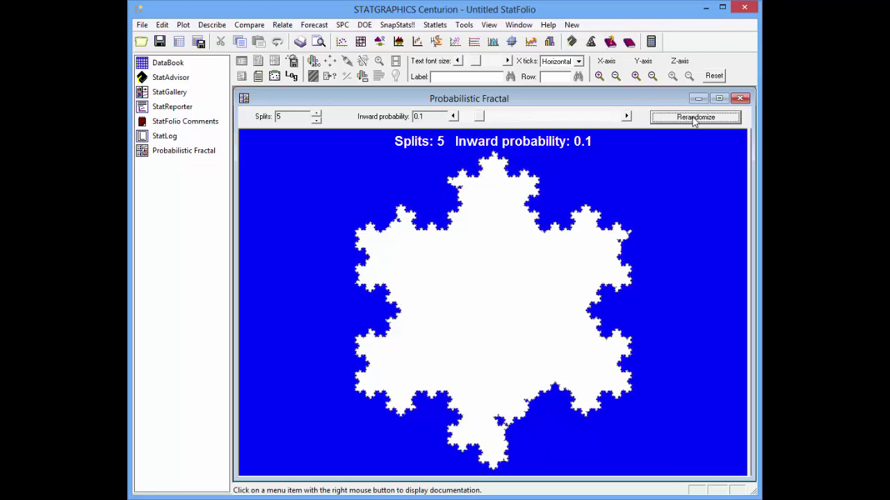
left_click(693, 121)
left_click(693, 122)
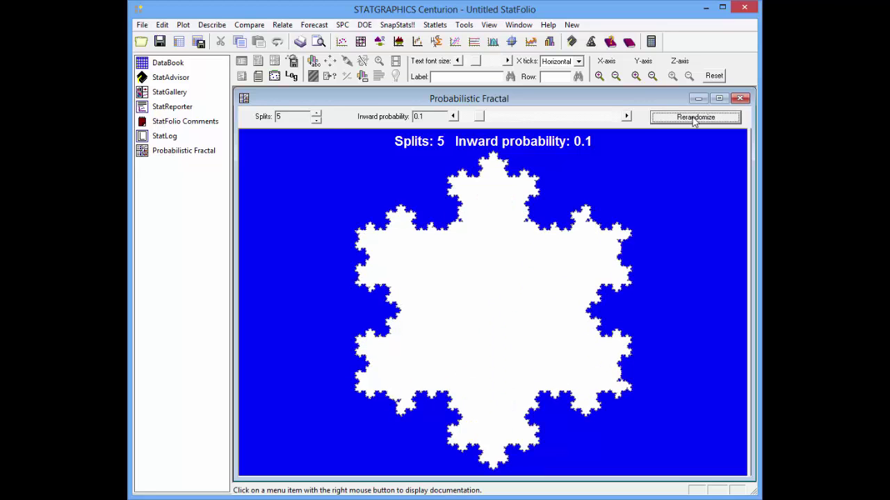
left_click(693, 122)
left_click(693, 121)
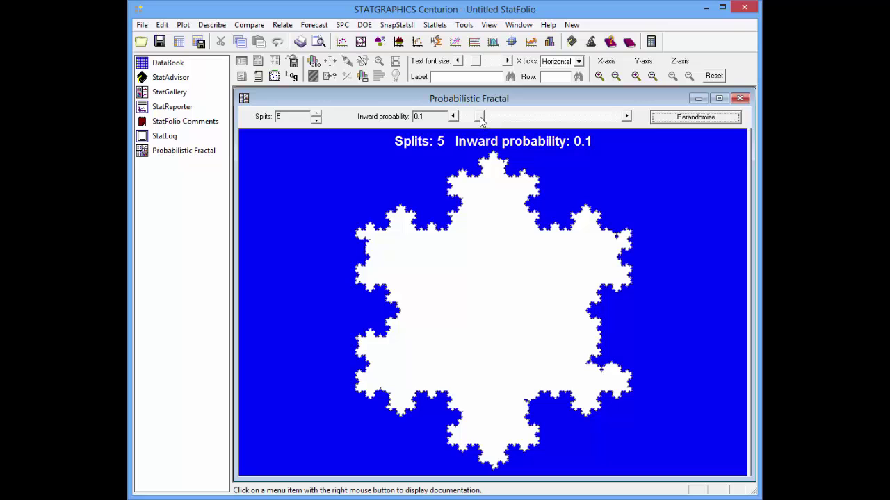
Step: Raise the inward probability from 0.1 to 0.5
left_click_drag(483, 122, 536, 124)
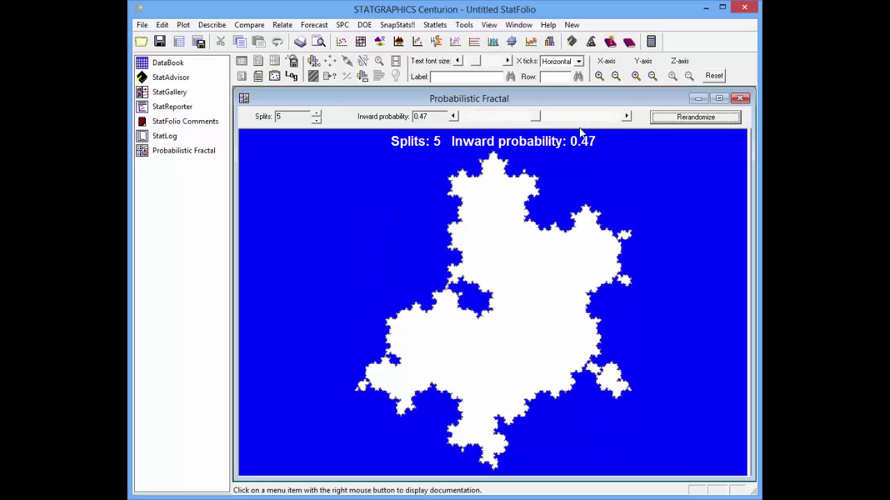
left_click(627, 117)
left_click(627, 117)
left_click(627, 116)
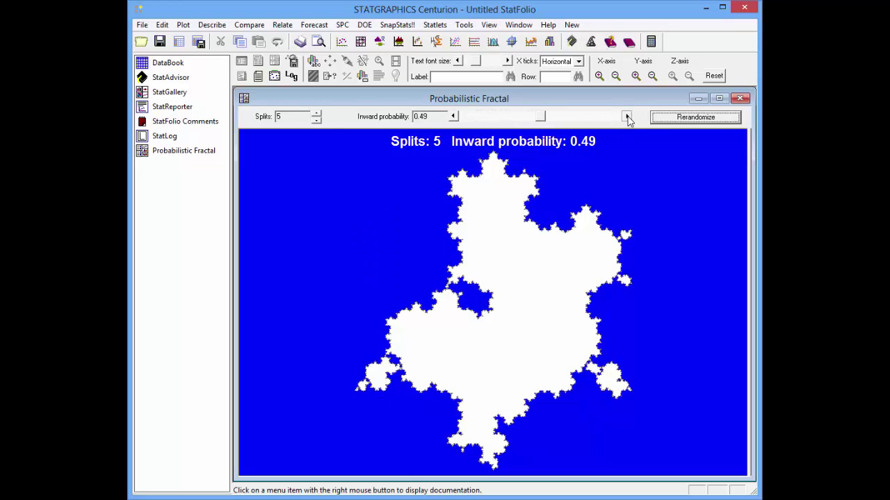
Step: Rerandomize the 5-split, 0.5-probability fractal repeatedly into new irregular shapes
left_click(702, 119)
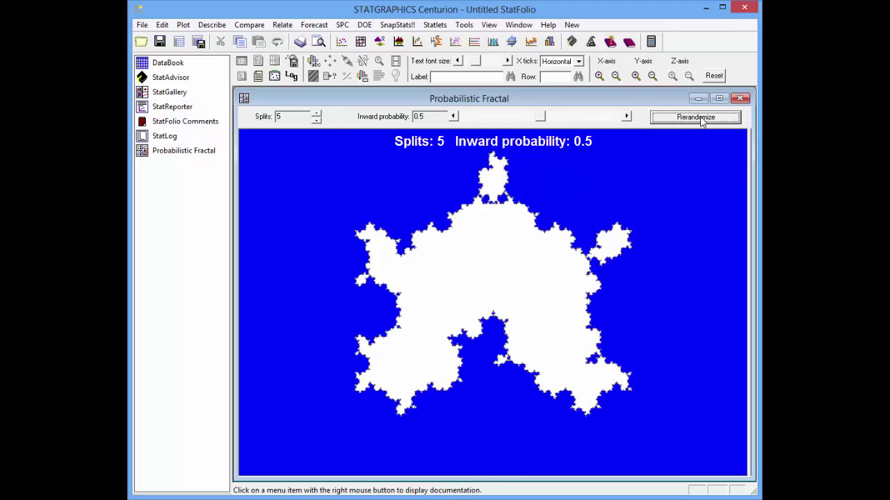
left_click(702, 123)
left_click(702, 122)
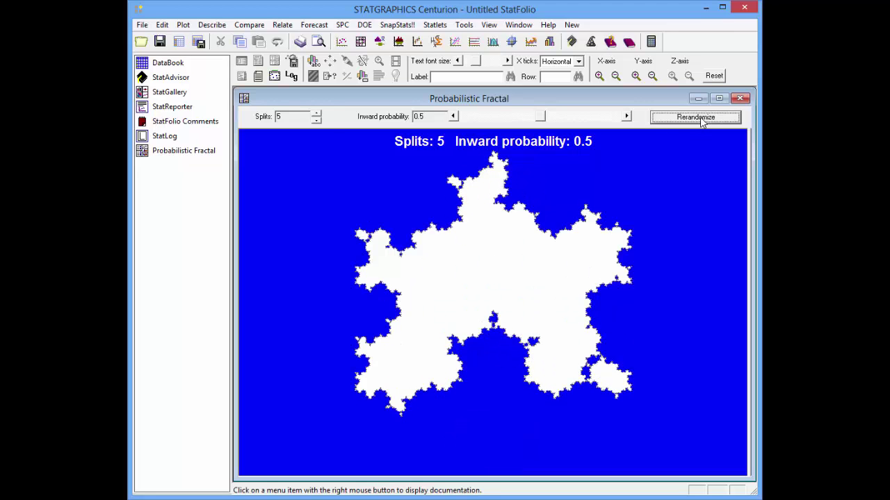
left_click(702, 122)
left_click(702, 121)
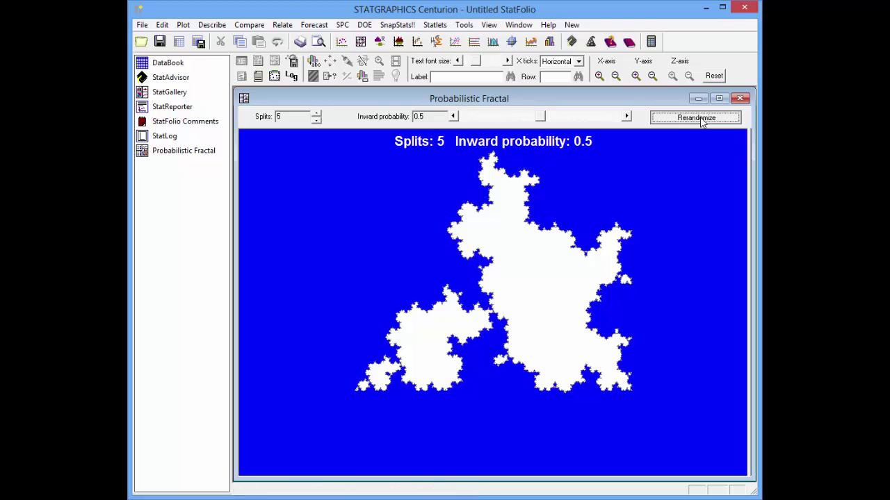
left_click(702, 121)
left_click(702, 122)
left_click(702, 121)
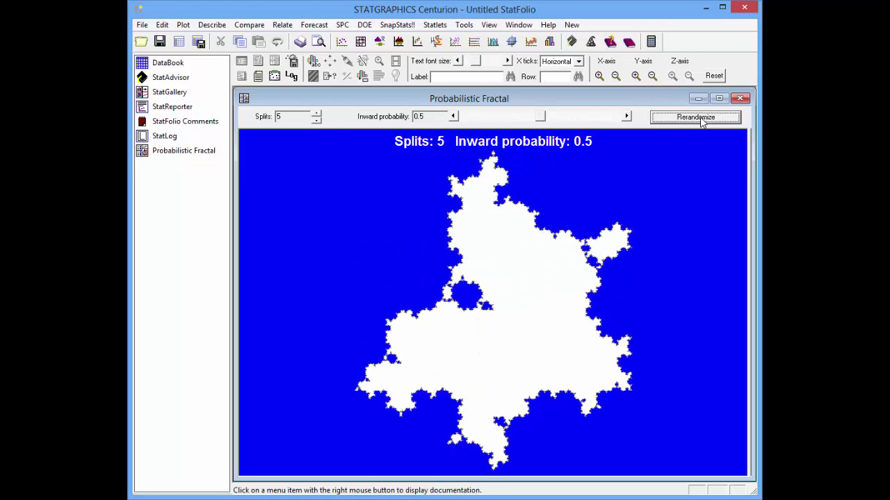
left_click(702, 122)
left_click(702, 121)
left_click(702, 122)
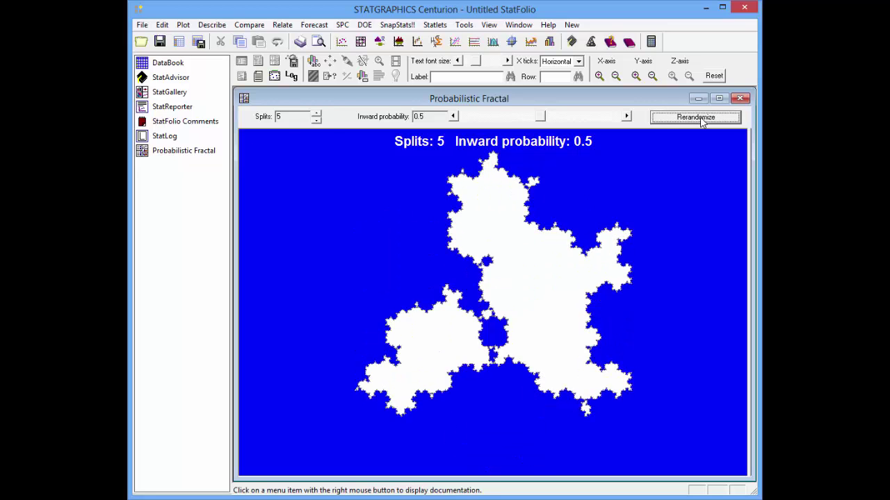